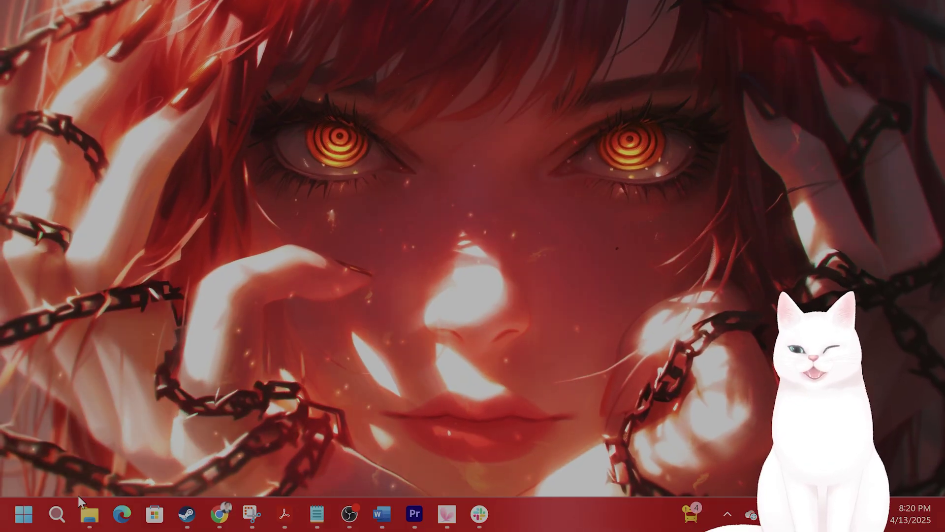
Open Settings from search and go to Time & language > Date & time.
click(57, 514)
text(set)
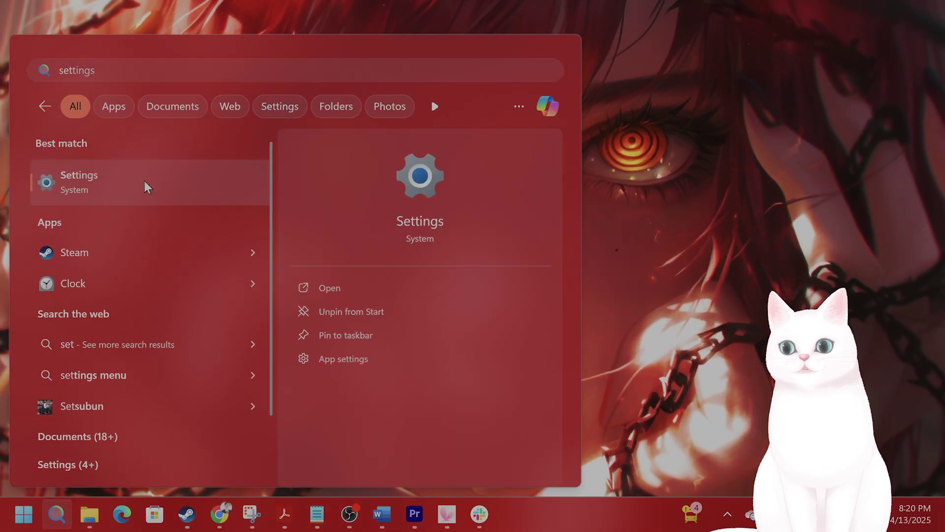
click(144, 182)
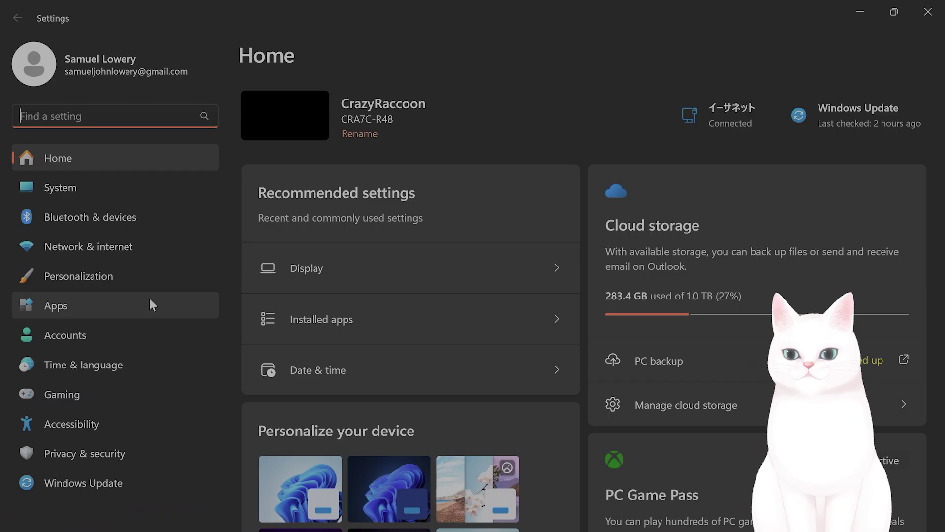
click(150, 365)
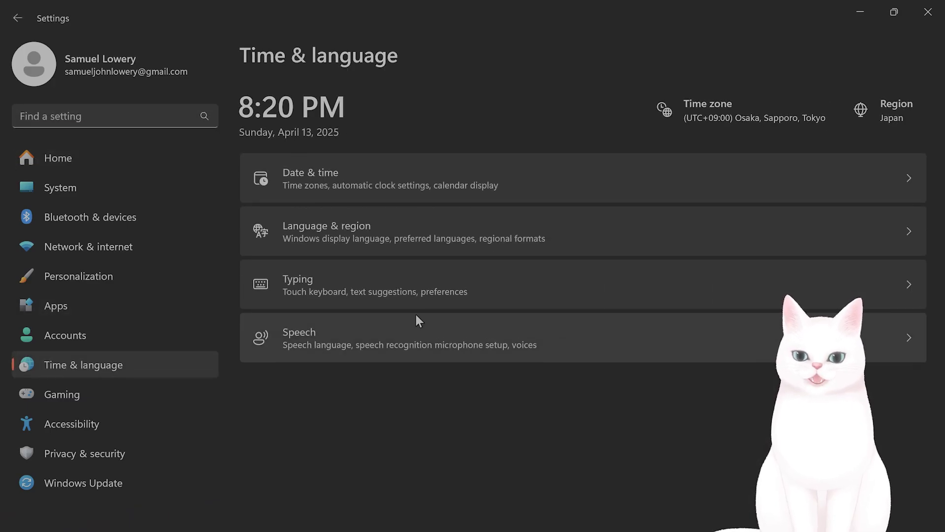
click(496, 185)
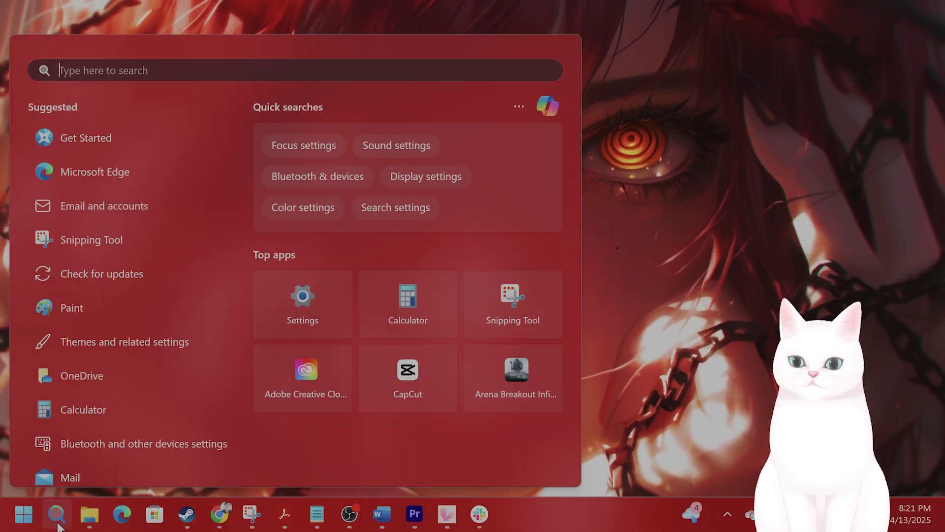
Open System > Activation and expand the activation state showing Windows 11 Home's digital license.
text(set)
click(162, 186)
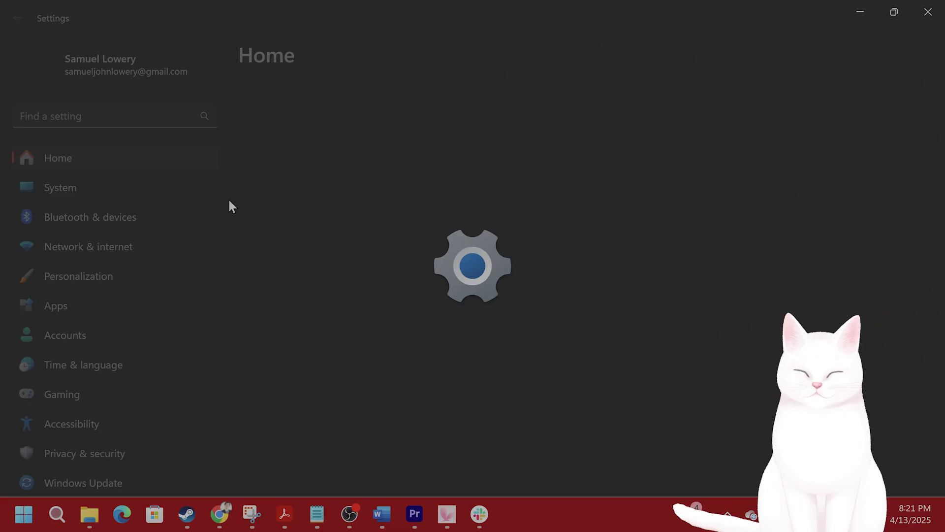
click(115, 192)
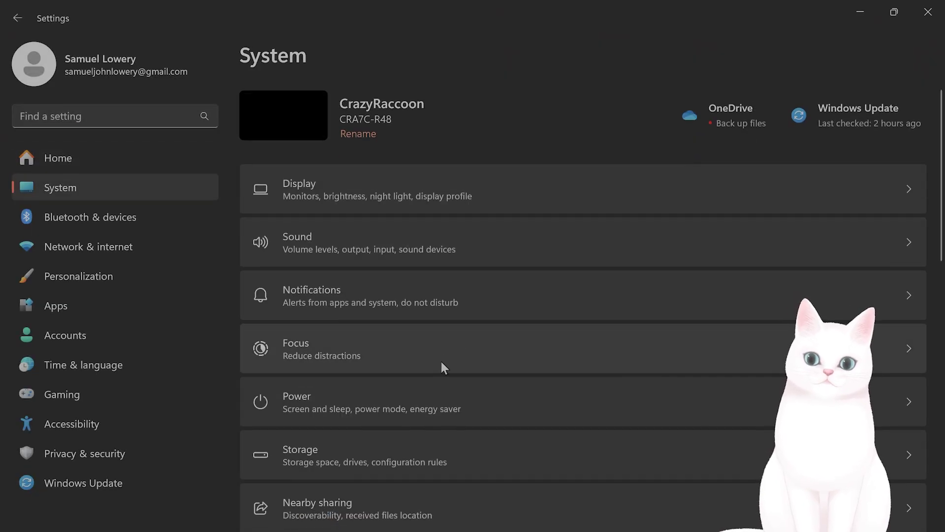
scroll(441, 361, down, 5)
click(413, 400)
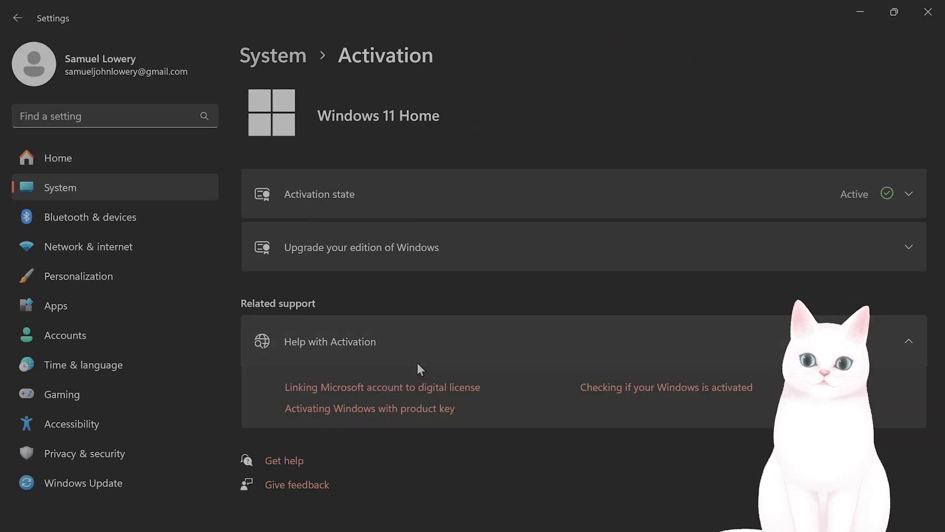
click(706, 184)
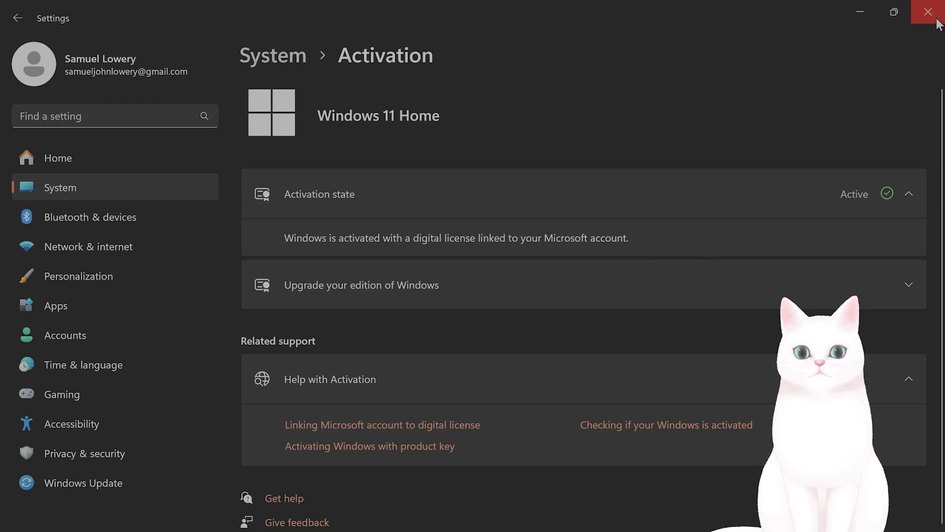
View System > Troubleshoot > Other troubleshooters, then close Settings.
click(143, 188)
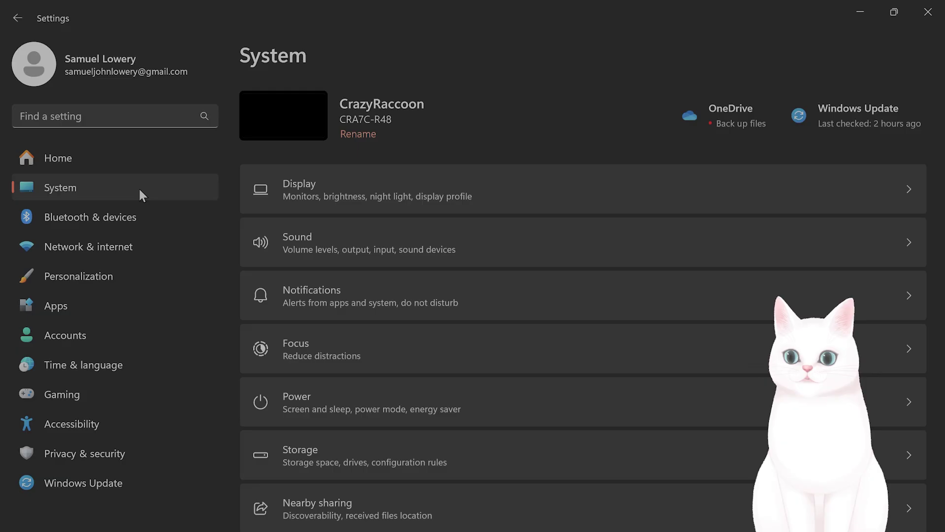
scroll(444, 325, down, 5)
scroll(433, 325, down, 2)
click(431, 313)
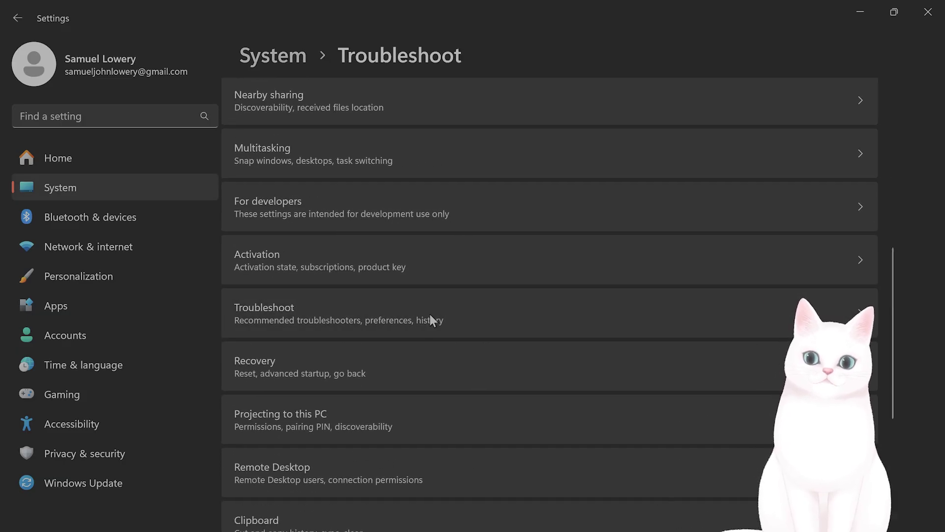
click(432, 298)
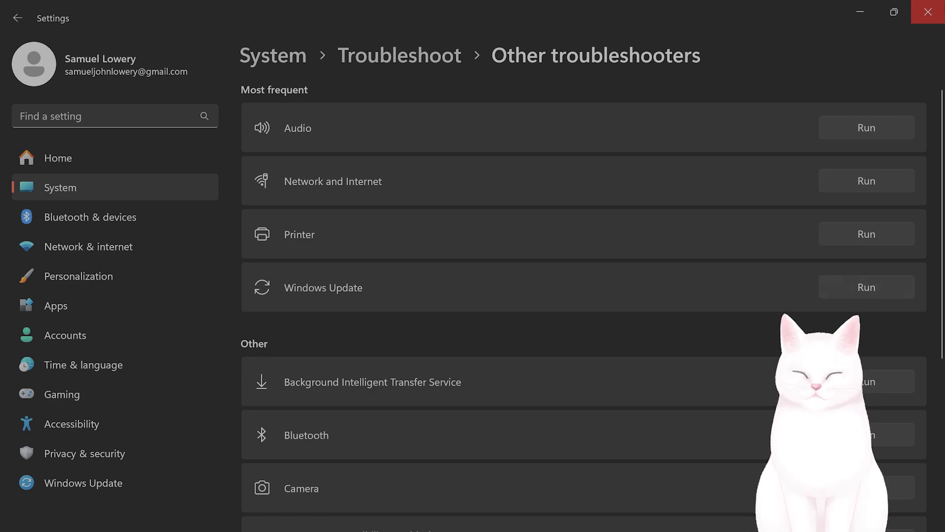
click(928, 12)
Open Command Prompt as administrator from search.
click(55, 513)
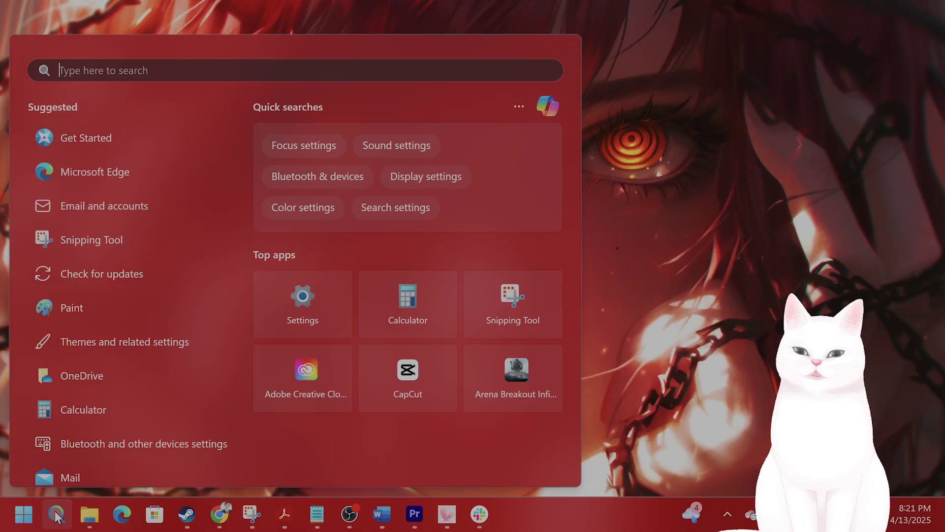
text(cmd)
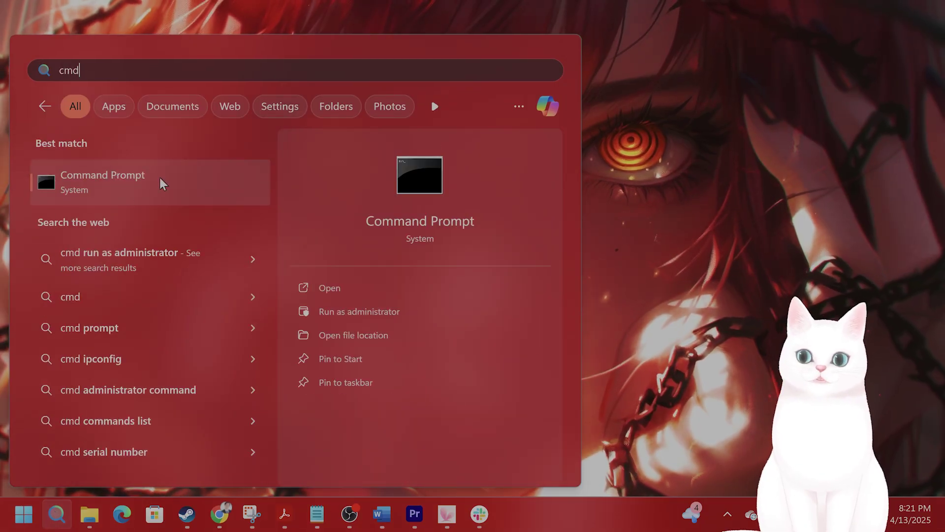
right_click(162, 183)
click(205, 196)
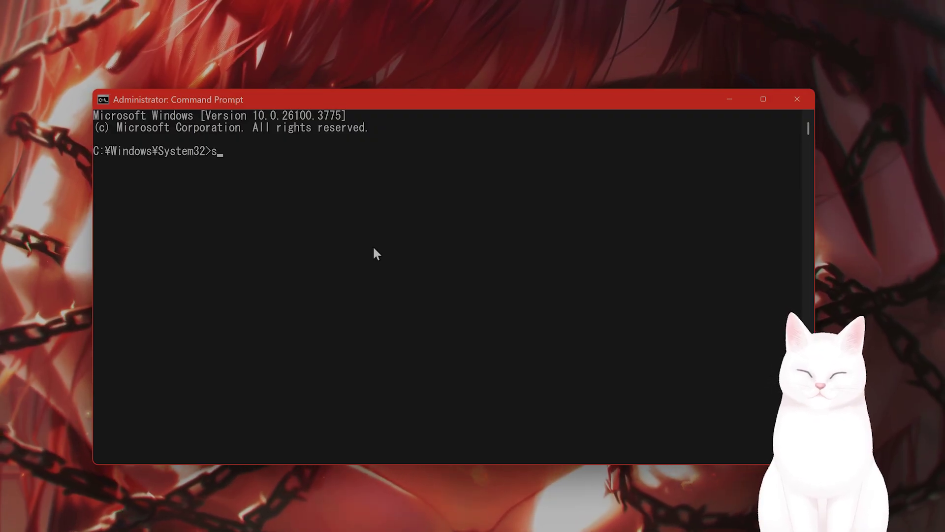
Run slmgr.vbs /ipk with a placeholder product key, which fails with error 0xC004F050.
text(.v)
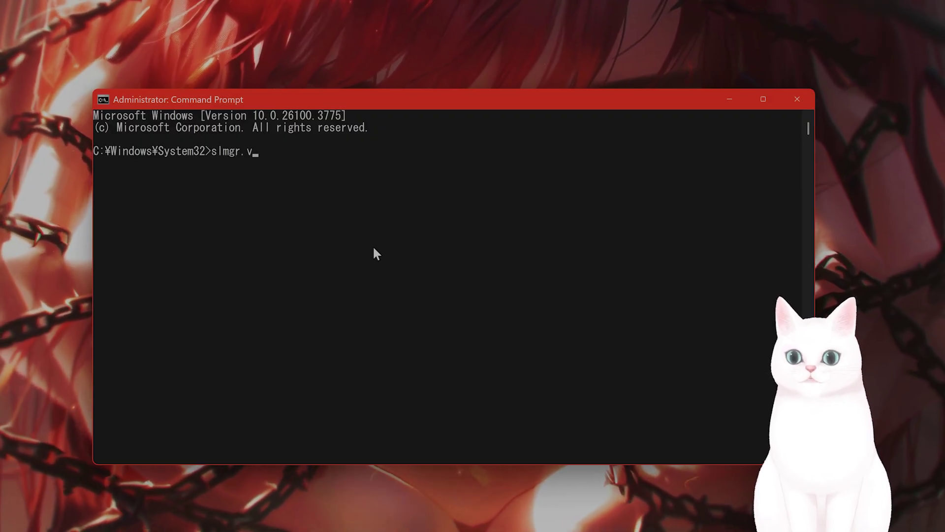
text(bs /ip)
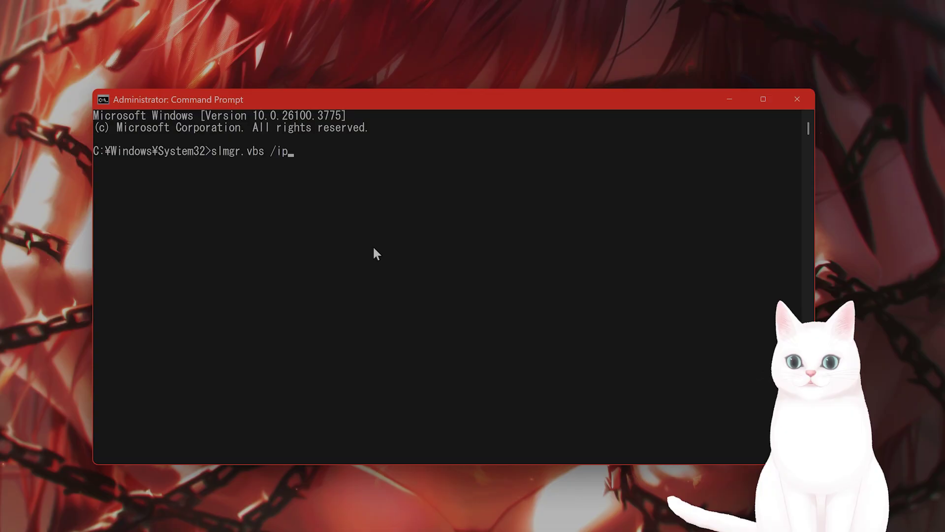
text(k 000x0000)
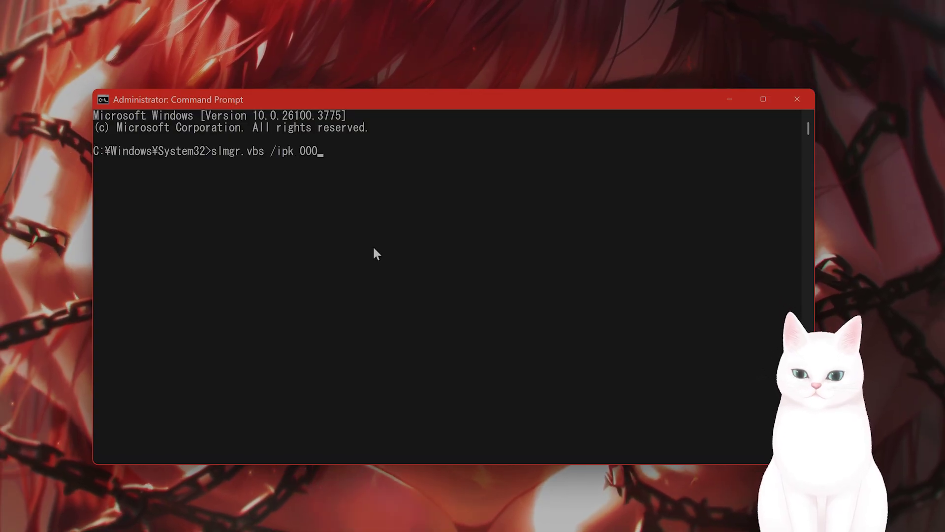
key(BackSpace)
key(BackSpace)
key(BackSpace)
key(BackSpace)
key(BackSpace)
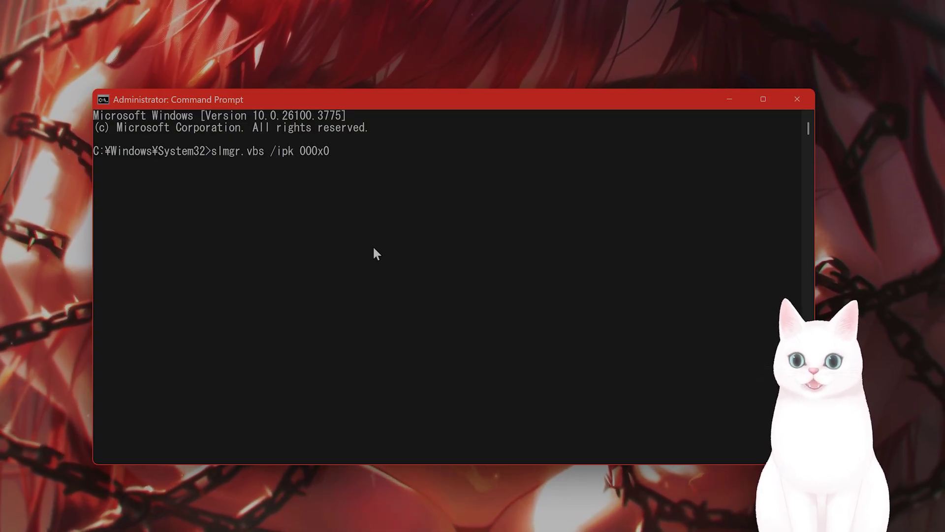
text(0-00000)
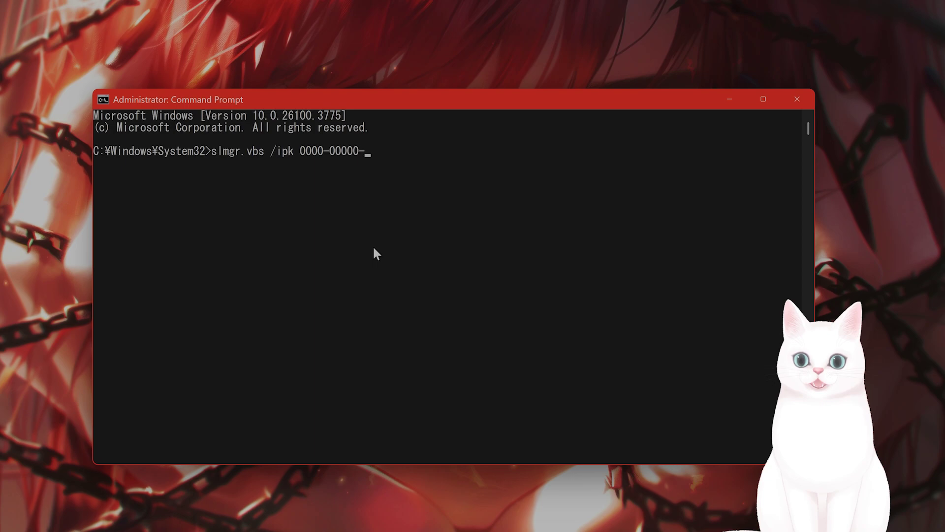
key(BackSpace)
text(-09)
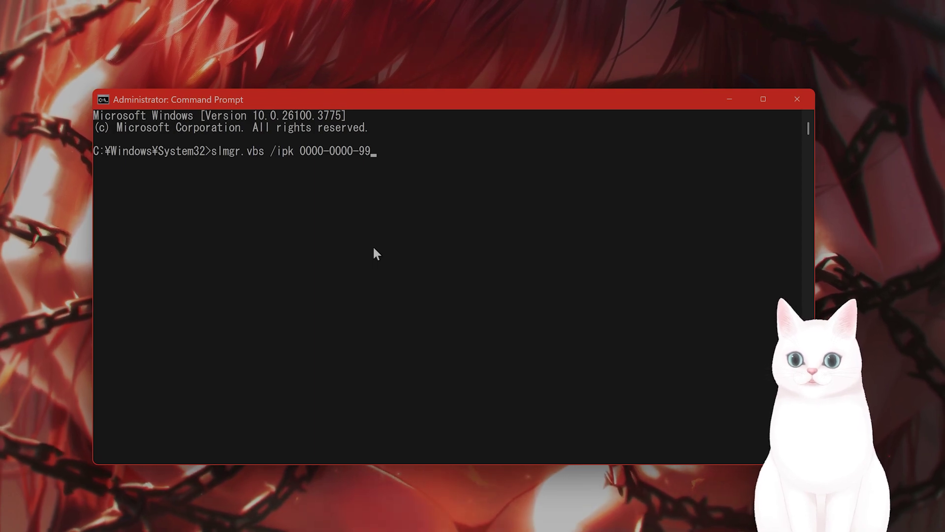
key(BackSpace)
text(90)
key(BackSpace)
key(BackSpace)
text(000-0000)
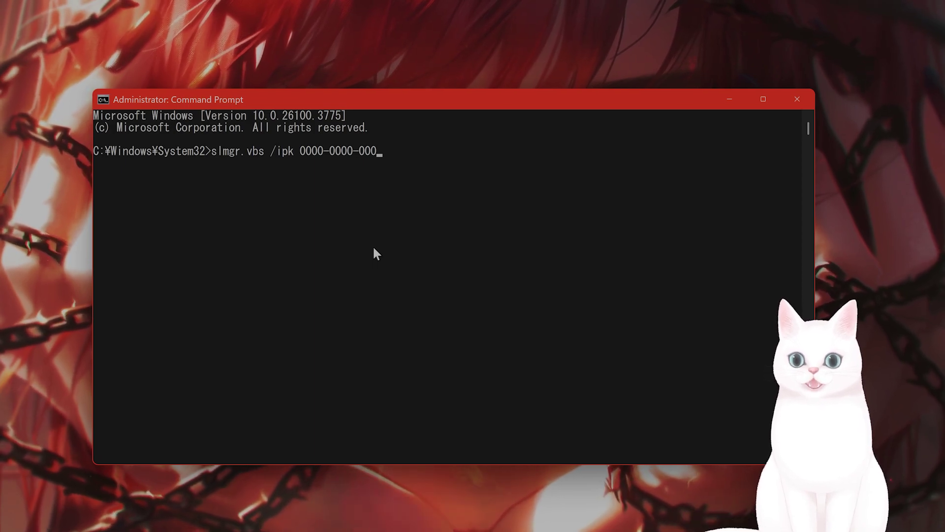
key(Return)
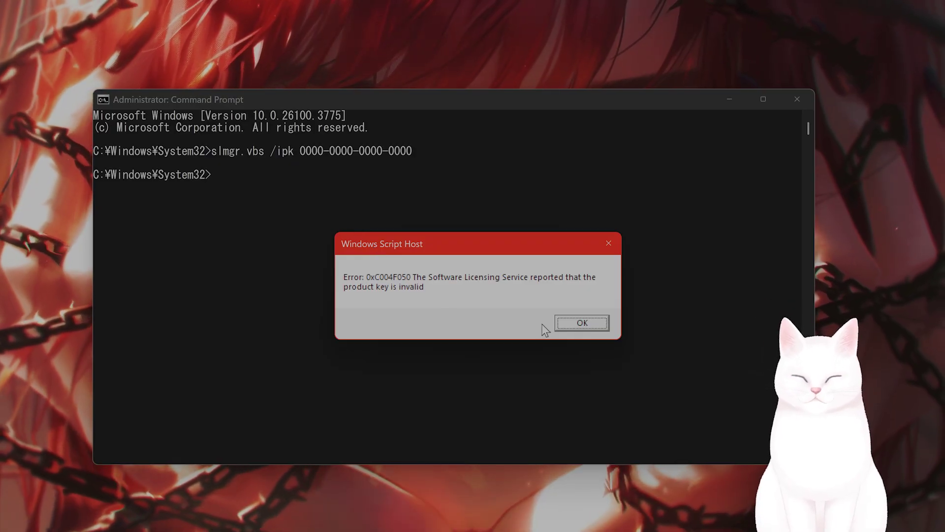
Dismiss the invalid-key error and run DISM /online /cleanup-image /restorehealth.
click(580, 325)
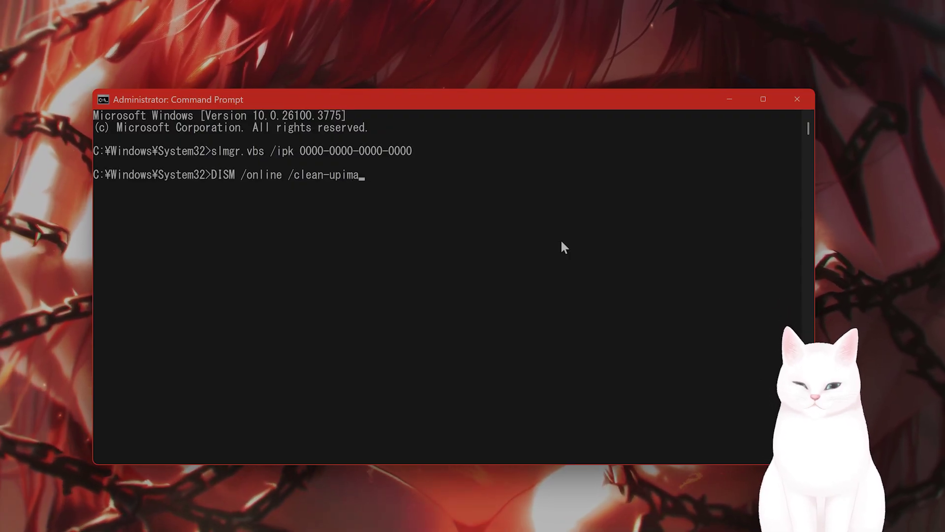
key(BackSpace)
key(BackSpace)
key(BackSpace)
text(u)
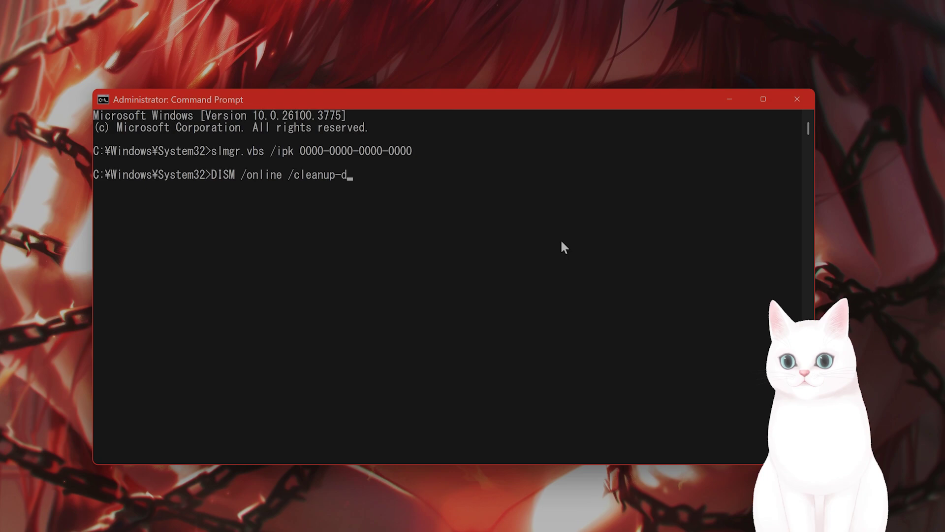
text(p-d)
key(BackSpace)
text(image /)
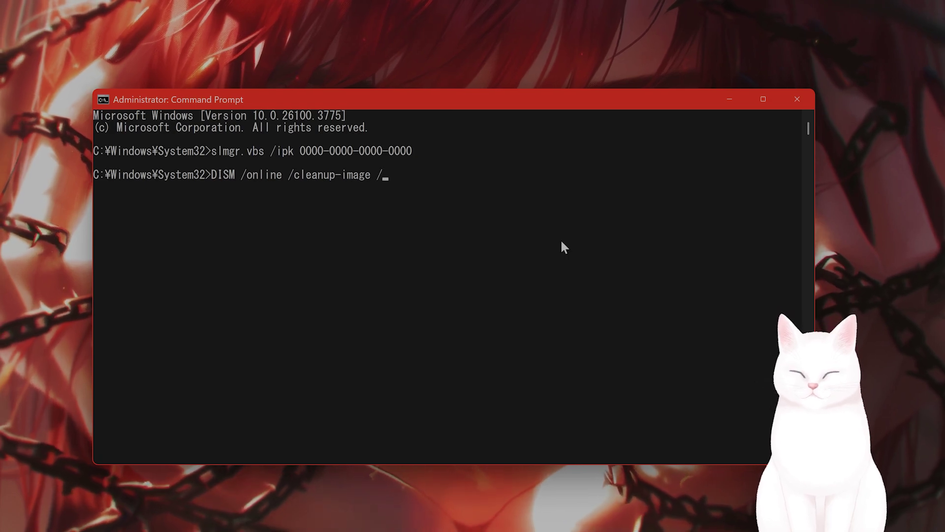
text(restorehlealt)
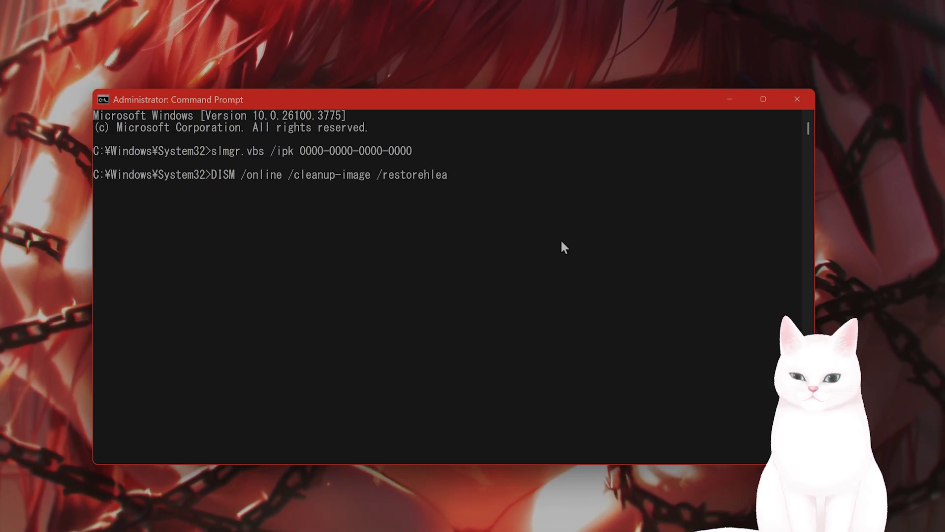
key(BackSpace)
key(BackSpace)
key(BackSpace)
key(BackSpace)
key(BackSpace)
text(ealth)
key(Return)
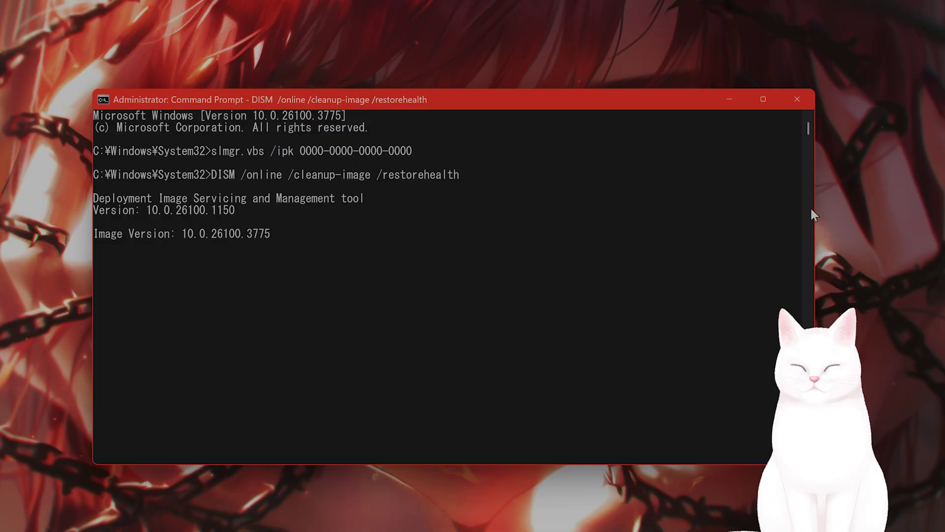
Close the DISM window and run sfc /scannow in a new administrator Command Prompt.
click(797, 102)
click(58, 515)
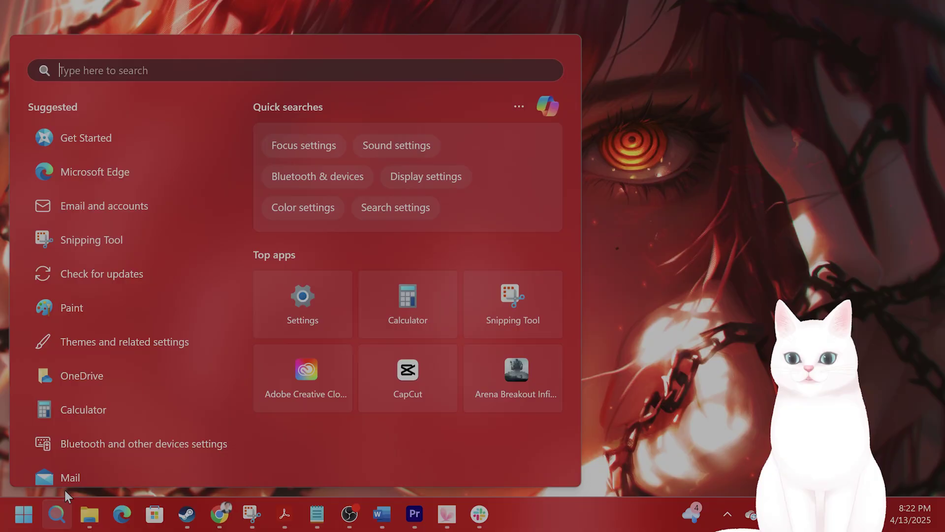
text(cmd)
right_click(212, 186)
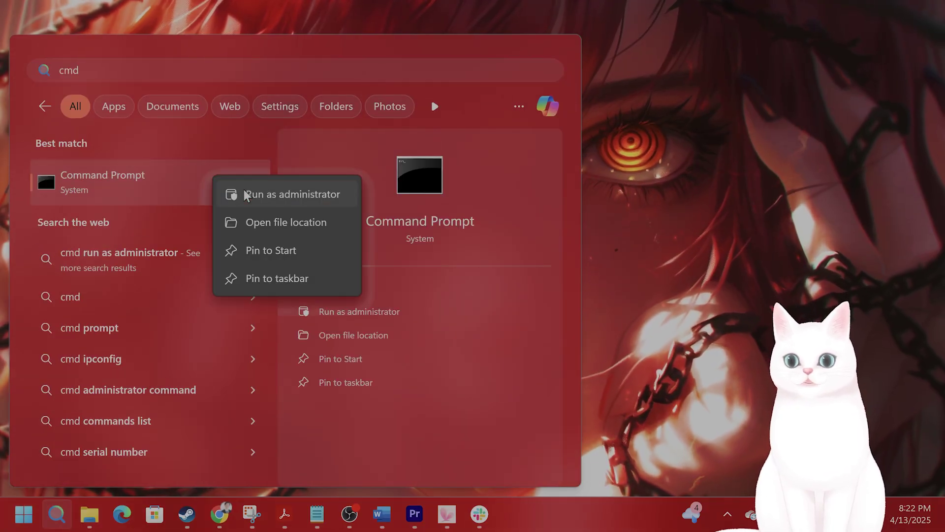
click(244, 192)
text(sfc /scanno)
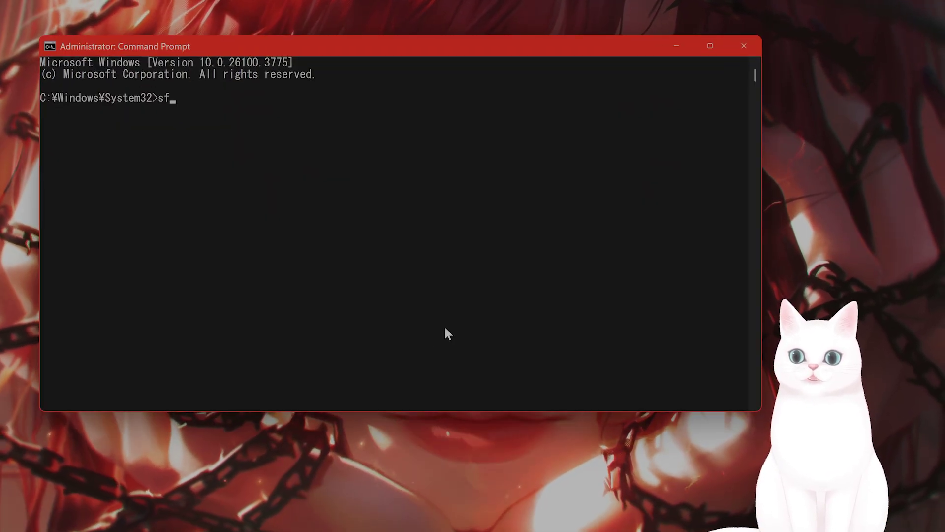
text(w)
key(Return)
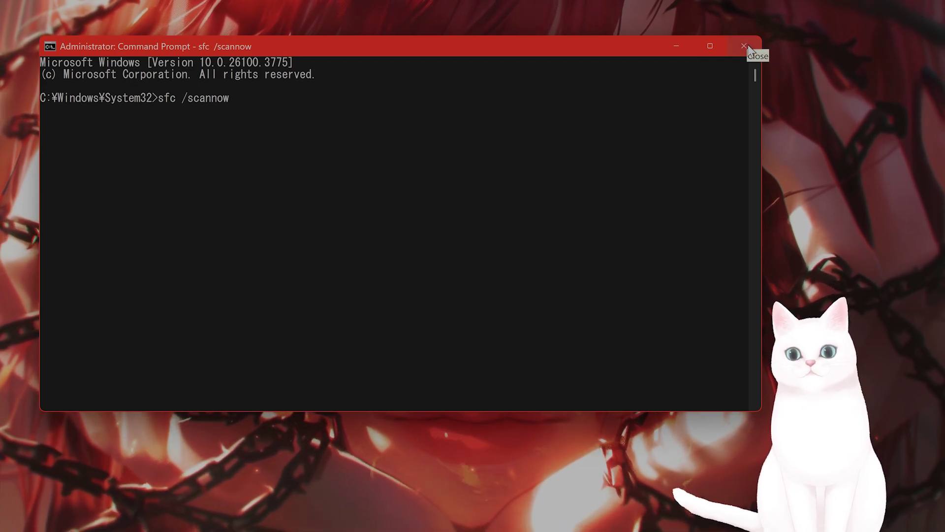
Close Command Prompt, check in Windows Security that the Public network firewall is On, then close it.
click(746, 46)
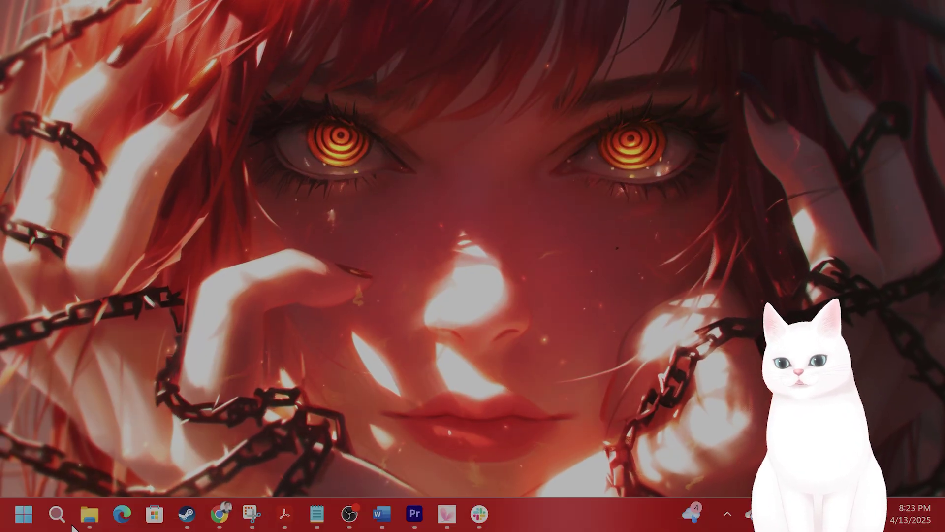
click(57, 514)
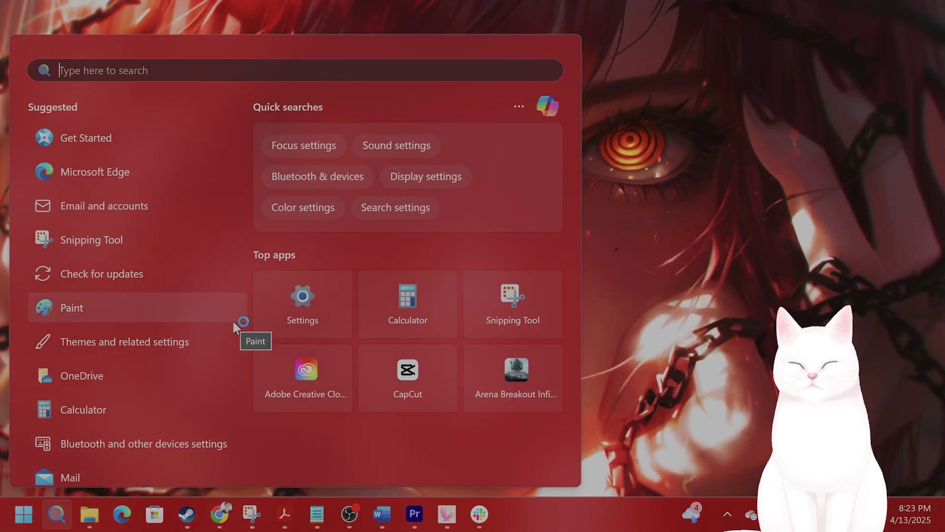
text(windows Security)
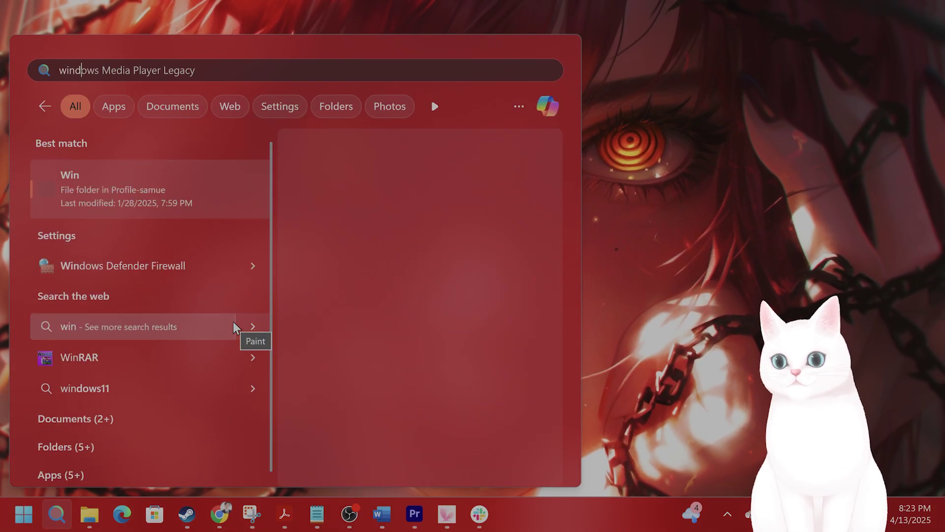
key(Return)
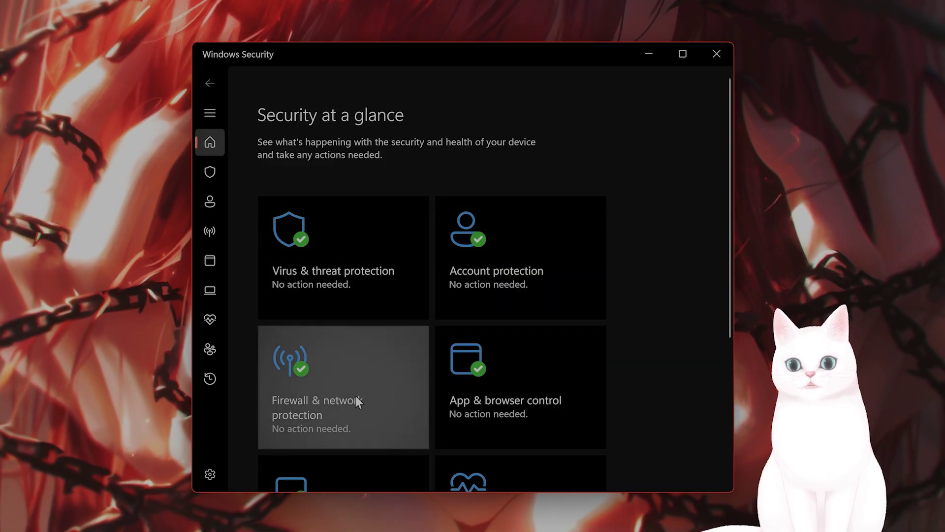
click(355, 396)
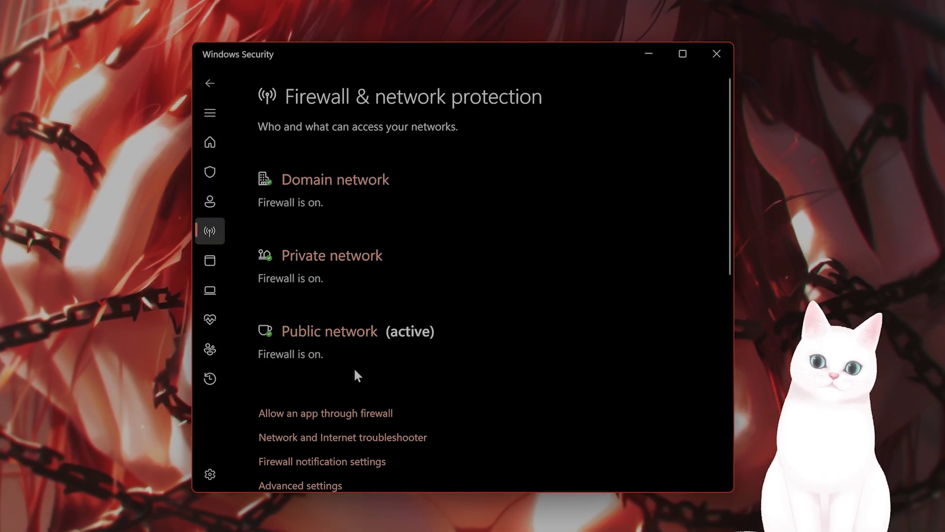
click(320, 338)
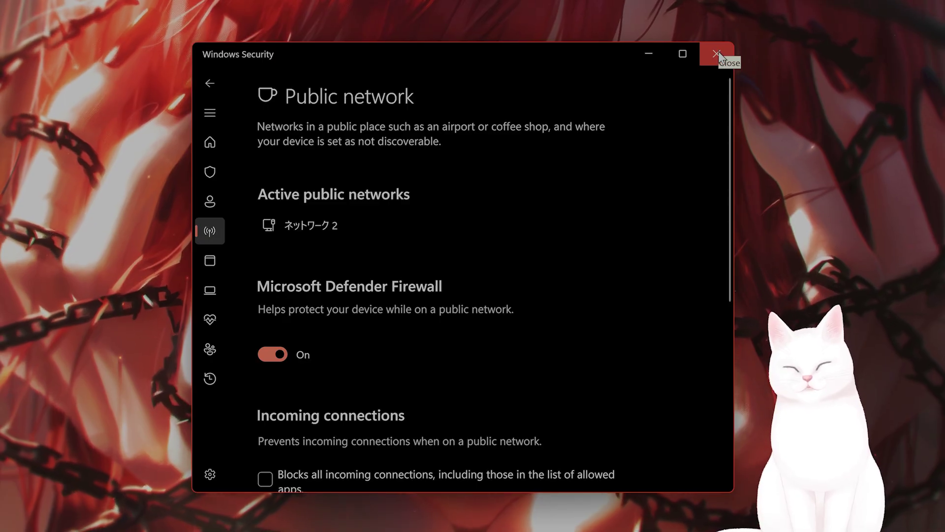
click(718, 52)
Launch slui 4 from the Run dialog to open phone activation.
click(55, 515)
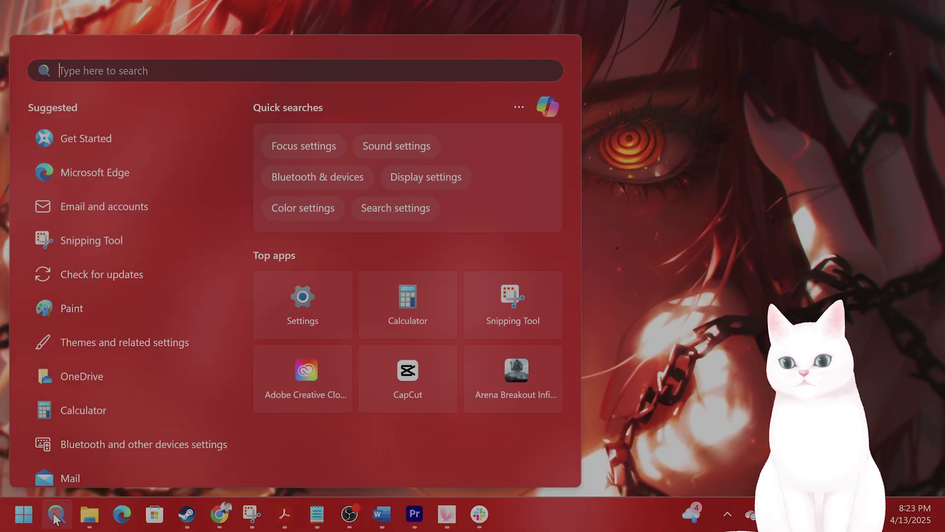
text(ruyn)
key(Return)
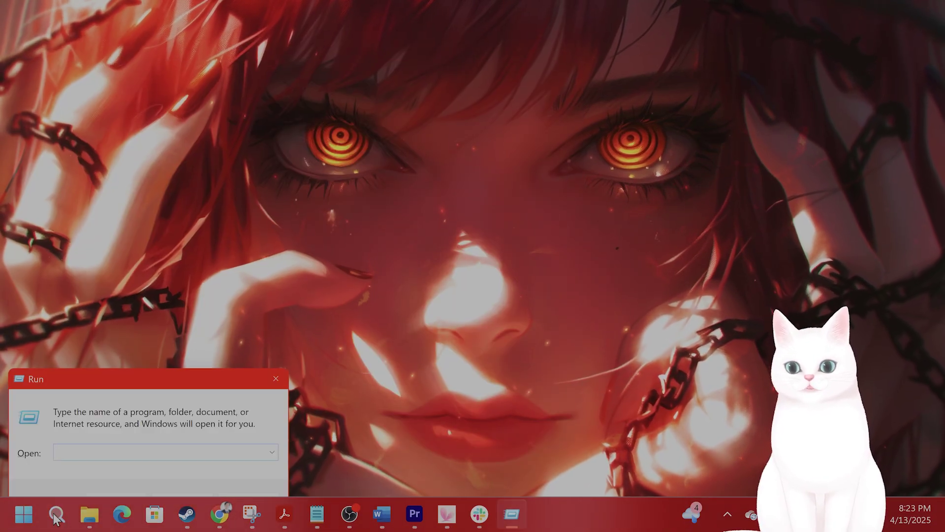
drag(149, 317, 556, 171)
text(s)
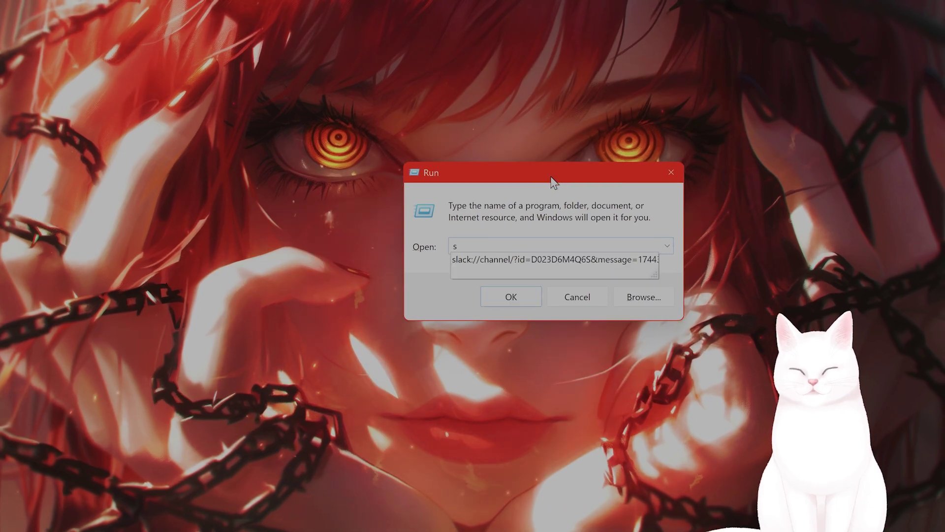
text(lui 4)
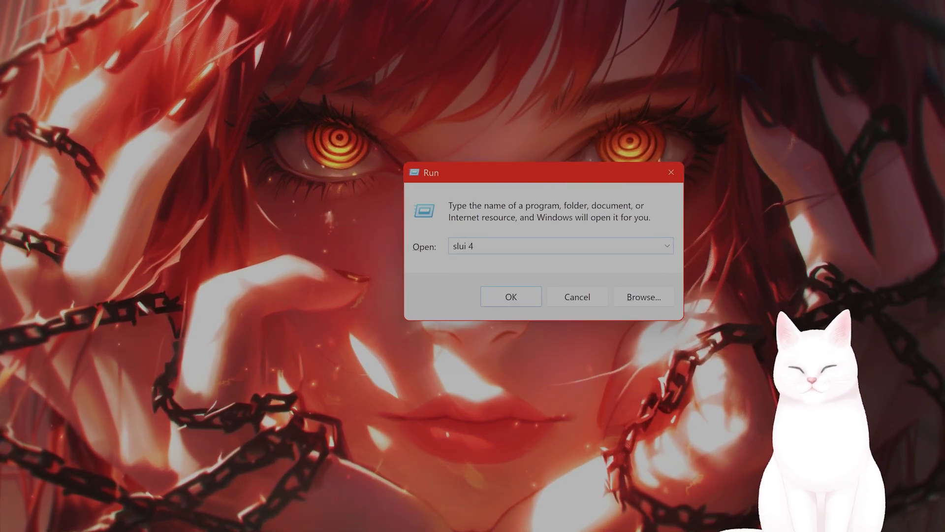
key(Return)
Set the country or region to Dominican Republic.
click(433, 142)
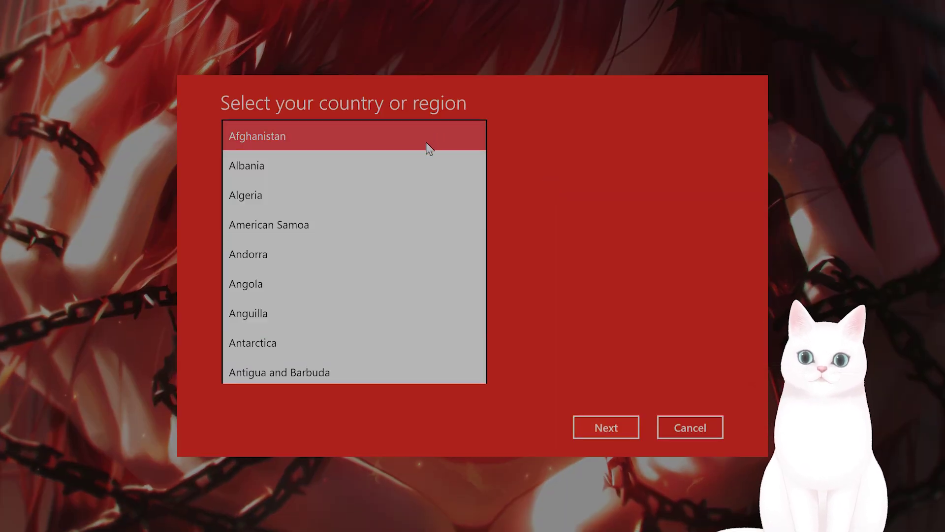
scroll(370, 321, down, 18)
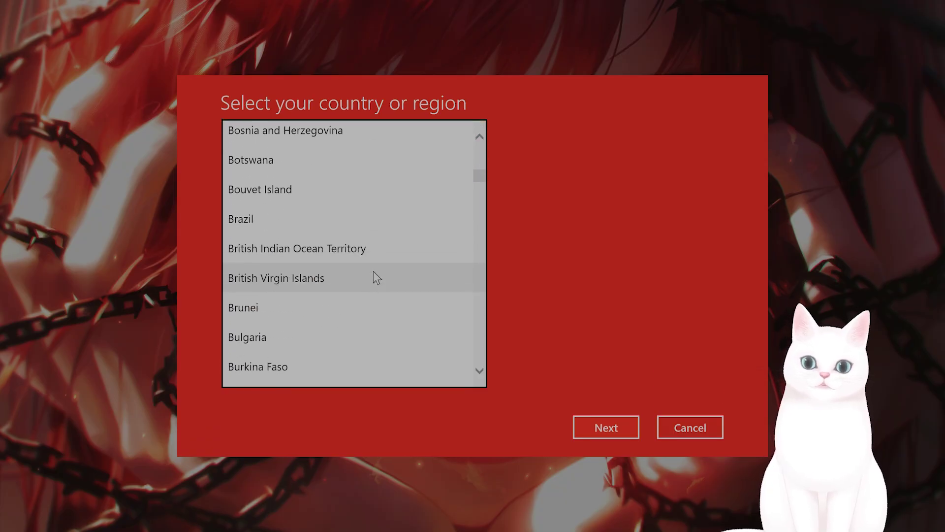
scroll(368, 281, down, 2)
click(367, 261)
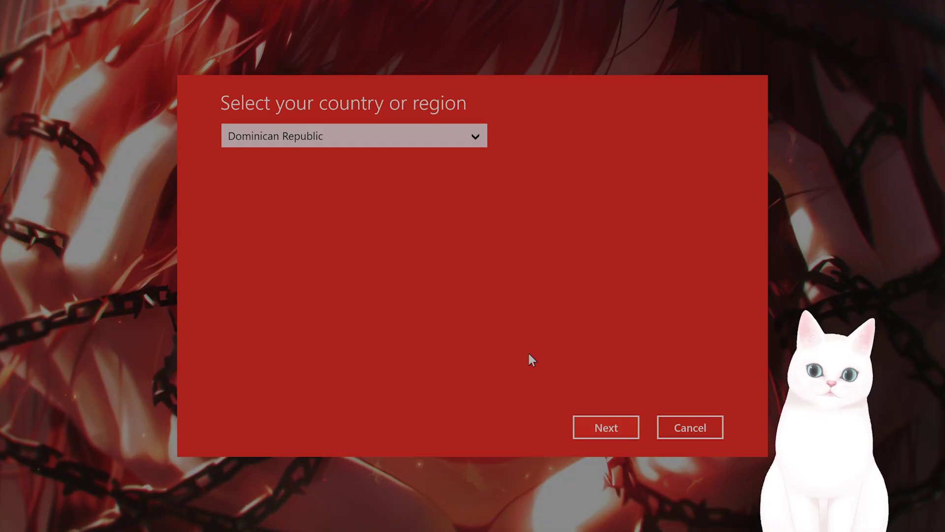
click(294, 146)
click(295, 143)
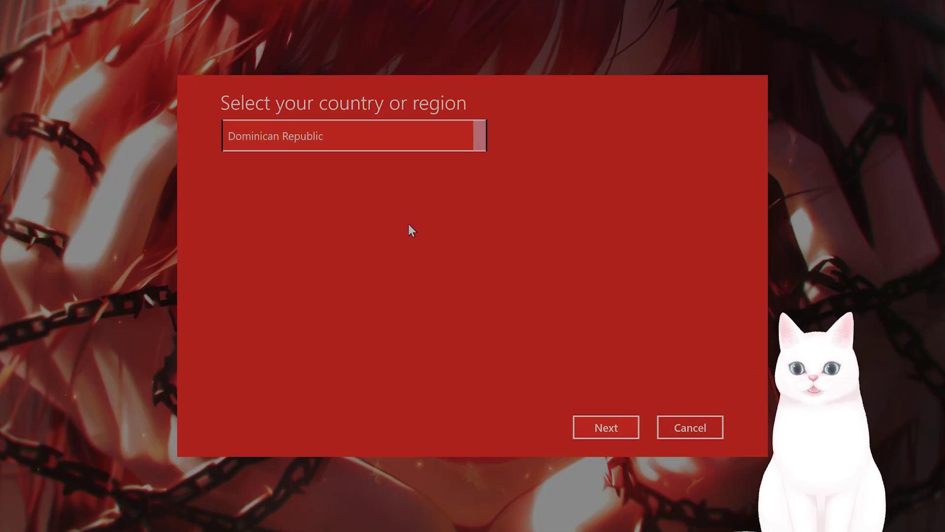